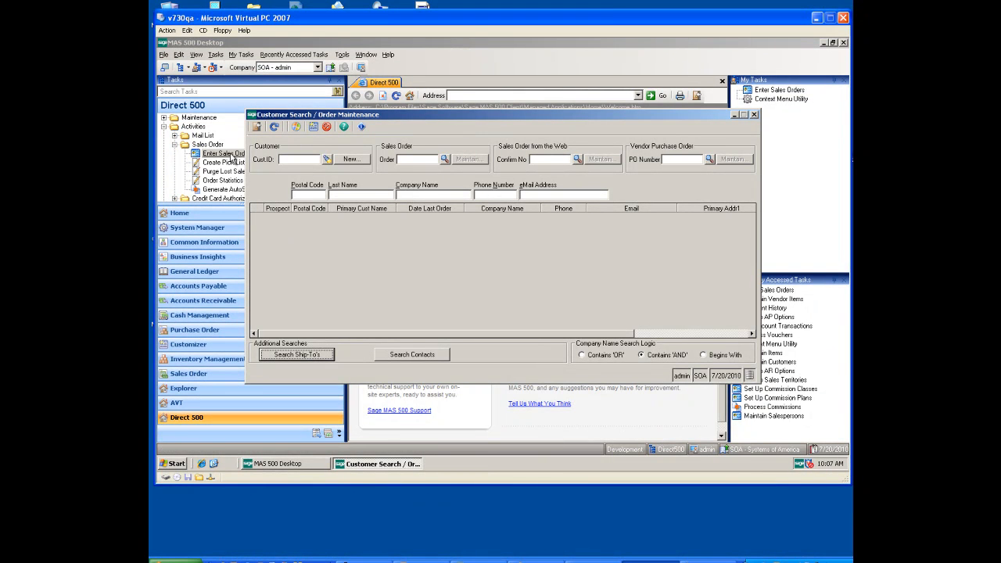
# Step: Find customers by postal code 1 and last name T, and start a sales order for Taylor Business Systems
pyautogui.click(319, 194)
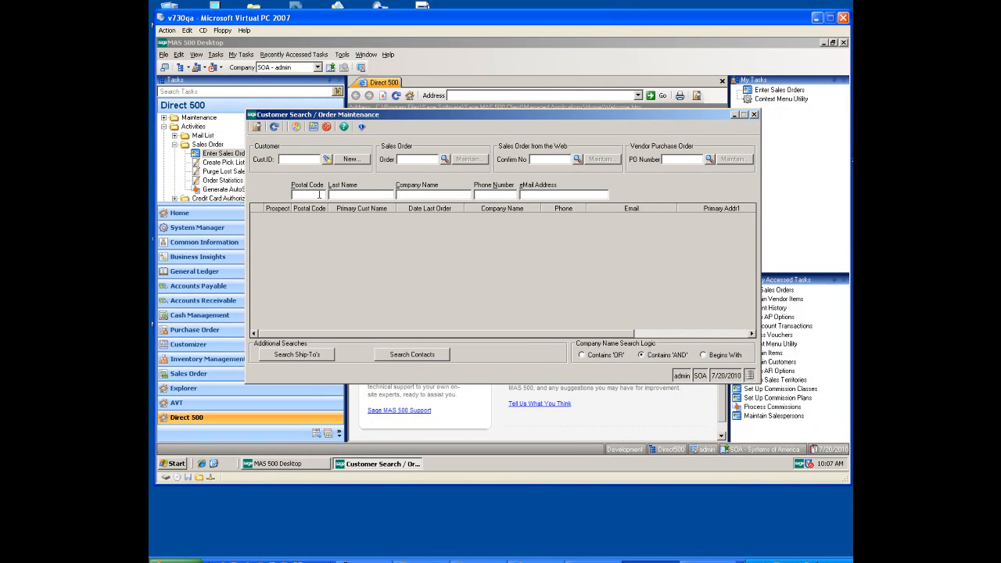
pyautogui.write('T')
pyautogui.click(273, 127)
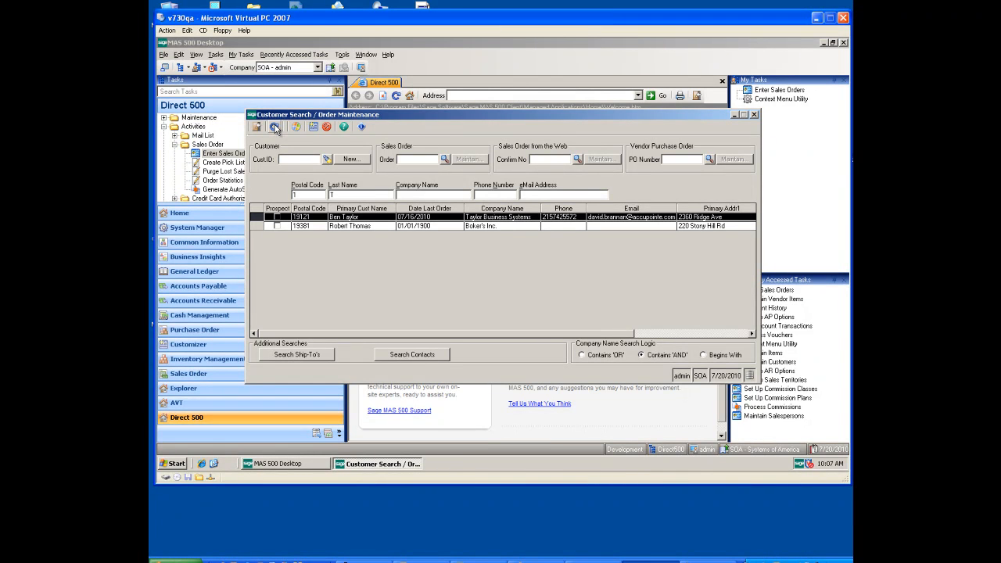
pyautogui.doubleClick(505, 217)
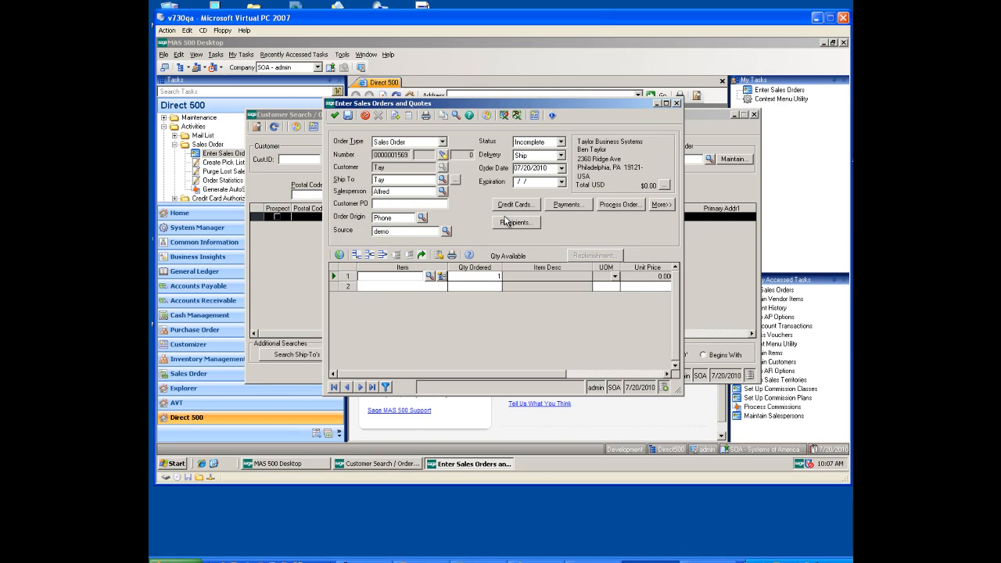
# Step: Enter item 1070 on the first line of the sales order and start the second line
pyautogui.write('1070')
pyautogui.press('Tab')
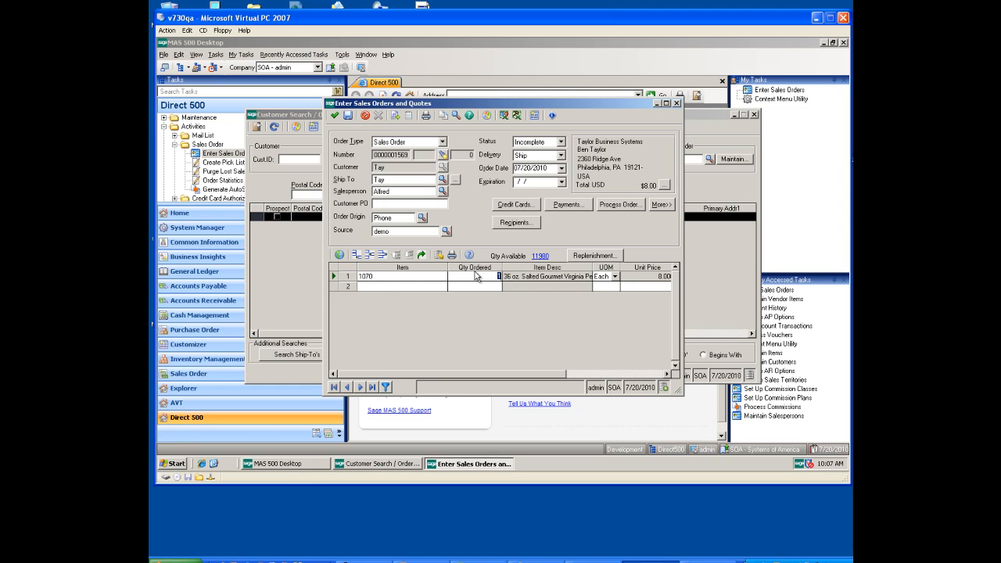
pyautogui.click(382, 289)
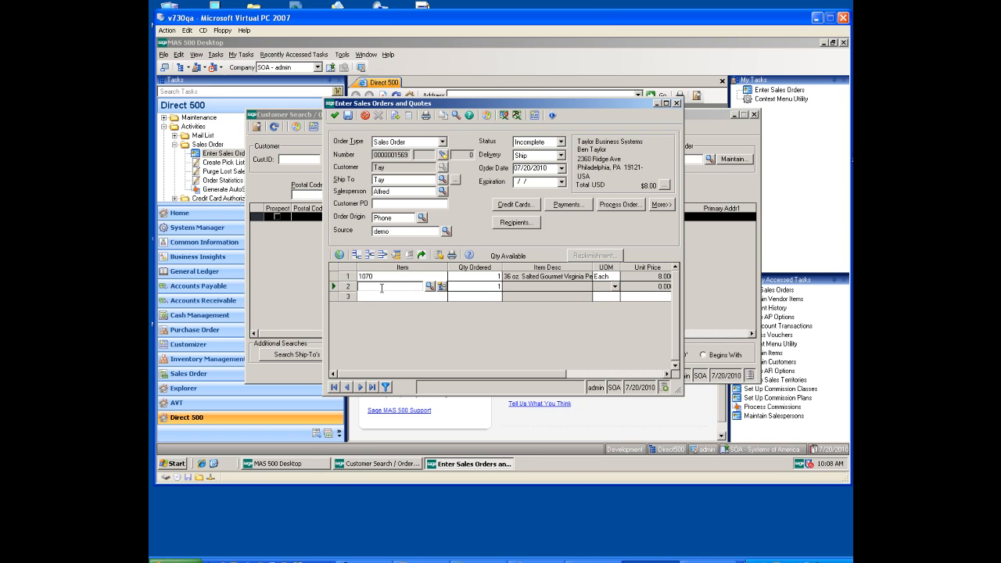
# Step: Search items for "Gourm" from the second line and add 2 each of items 1038, 1070 and 10701 to the order
pyautogui.write('Gourm')
pyautogui.press('Tab')
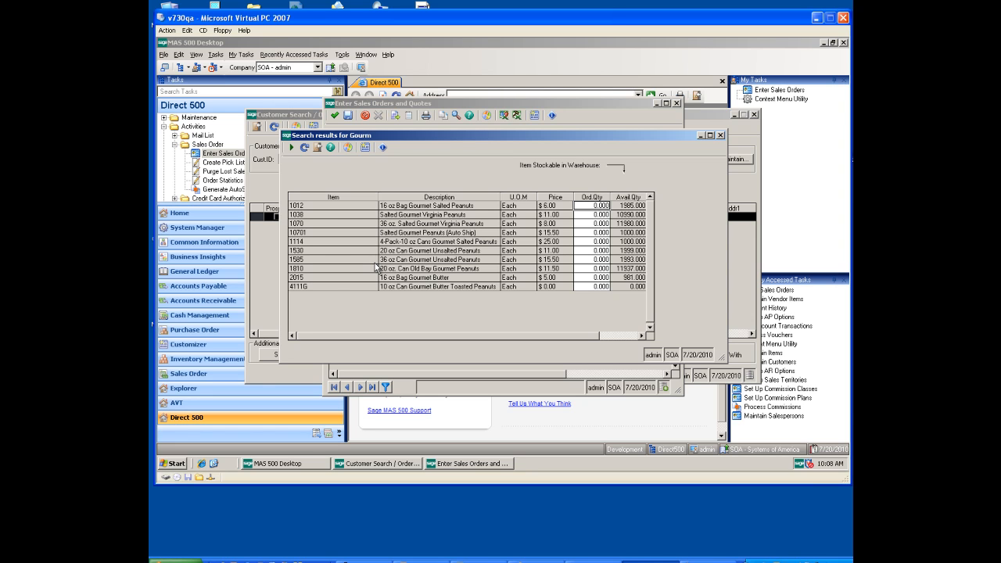
pyautogui.click(593, 225)
pyautogui.write('2')
pyautogui.click(510, 216)
pyautogui.write('2')
pyautogui.click(503, 234)
pyautogui.write('2')
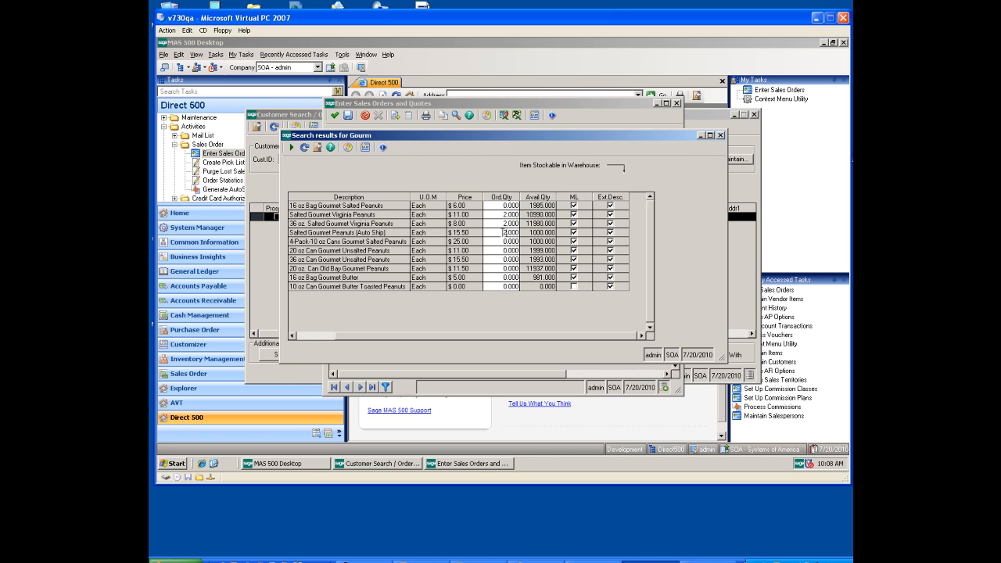
pyautogui.click(292, 147)
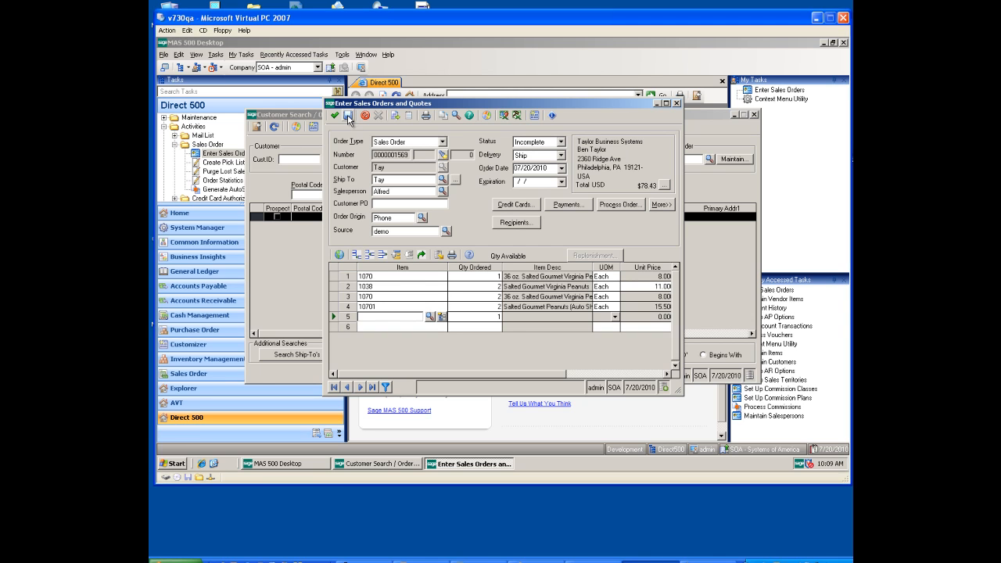
# Step: Save the gourmet peanuts order and finish it after reviewing its order totals and payments
pyautogui.click(348, 117)
pyautogui.click(574, 204)
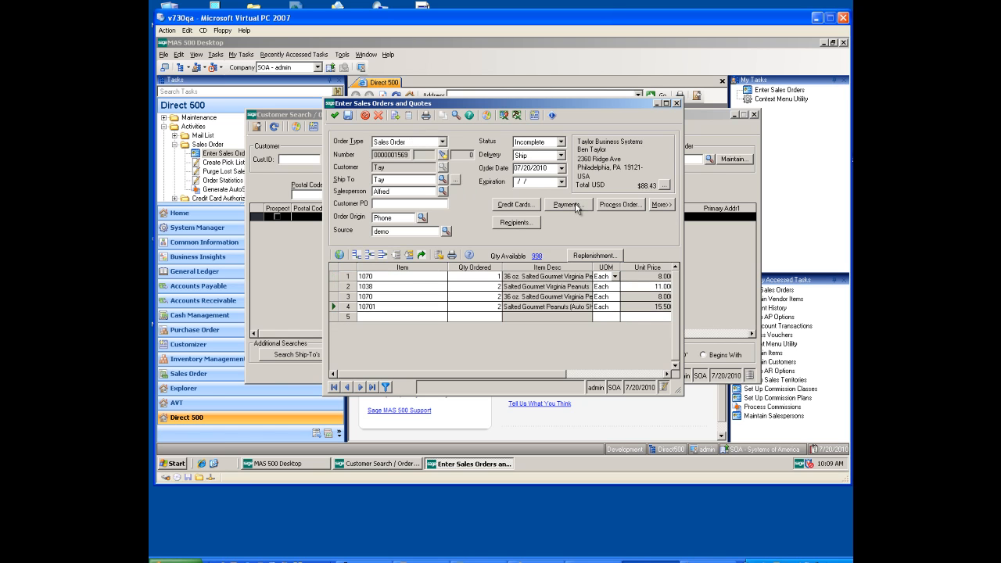
pyautogui.click(473, 273)
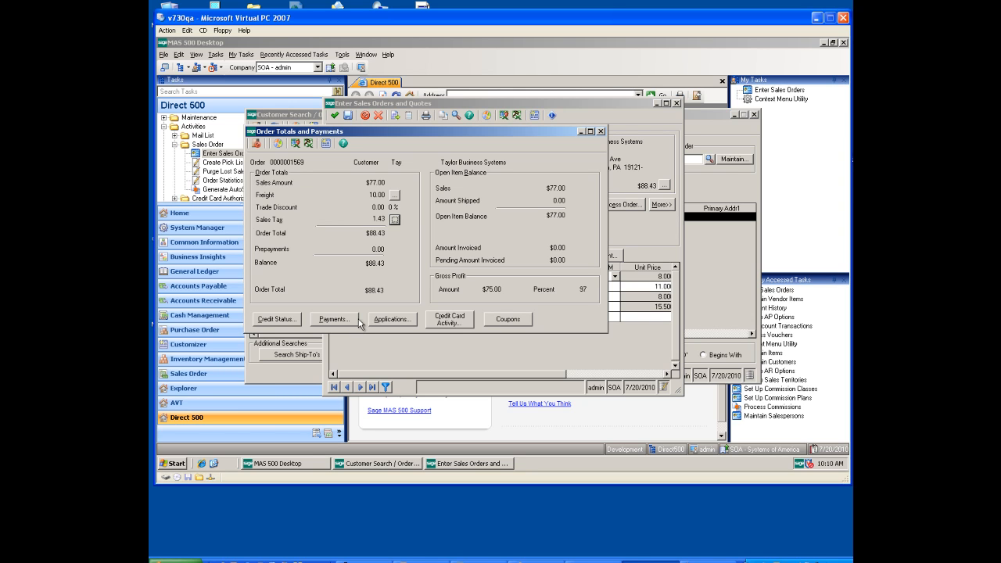
pyautogui.click(256, 144)
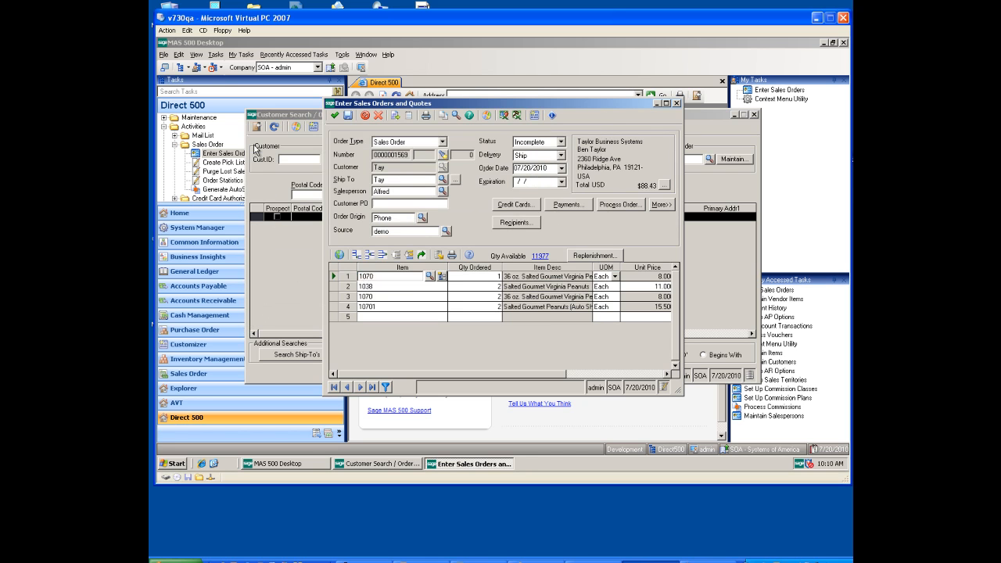
pyautogui.click(335, 116)
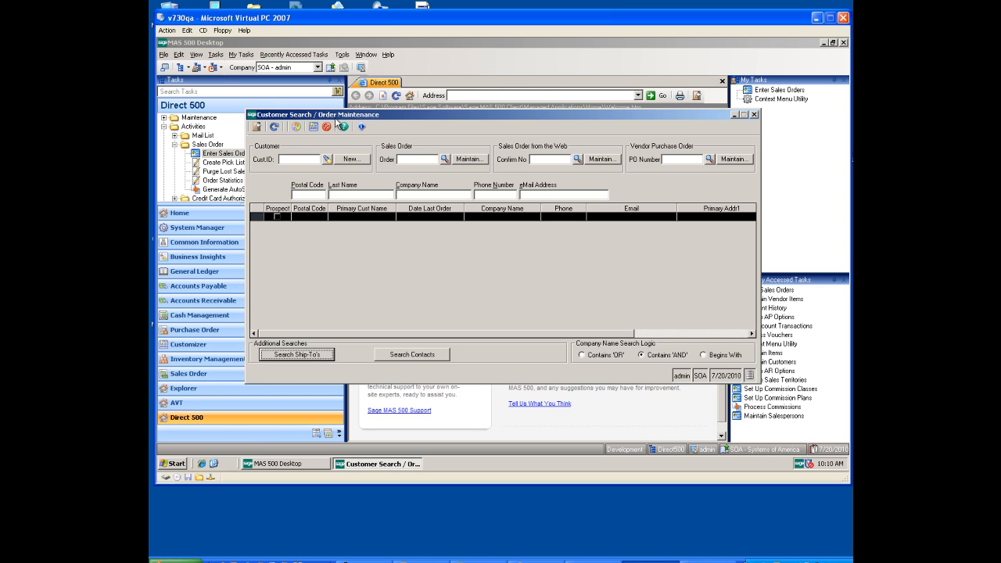
# Step: Search customers again by postal code 1 and last name T, and start another order for Taylor Business Systems
pyautogui.click(314, 194)
pyautogui.write('1')
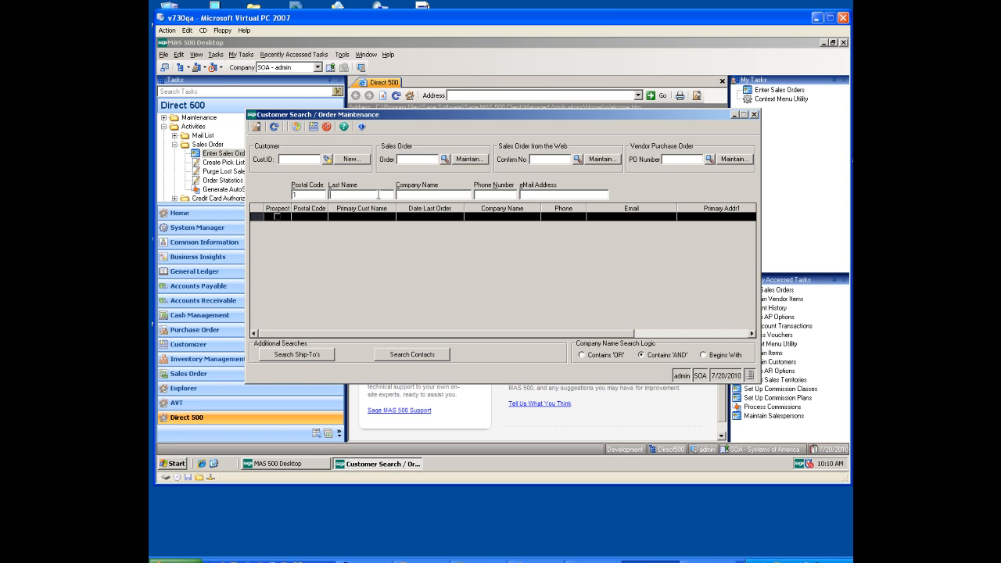
pyautogui.click(274, 127)
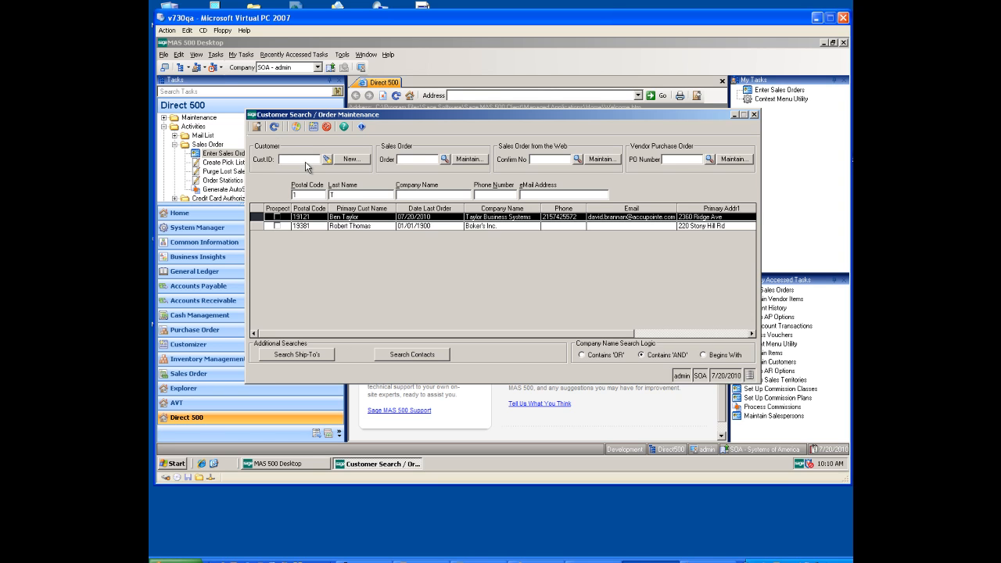
pyautogui.doubleClick(429, 225)
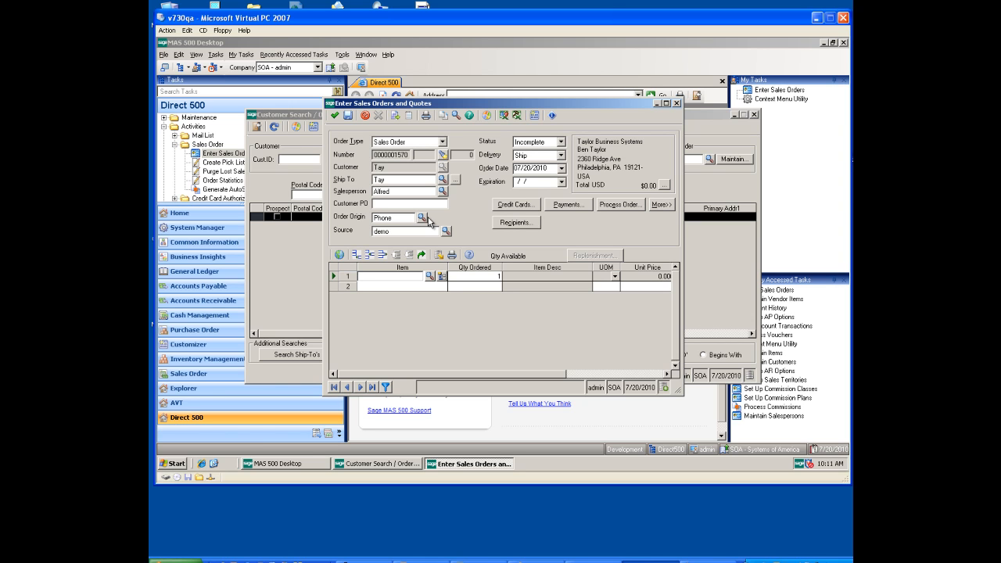
# Step: Enter item 1012, add 2 of cross-sell item 1522, and skip the further cross-sell suggestions for 1522
pyautogui.write('1012')
pyautogui.press('Tab')
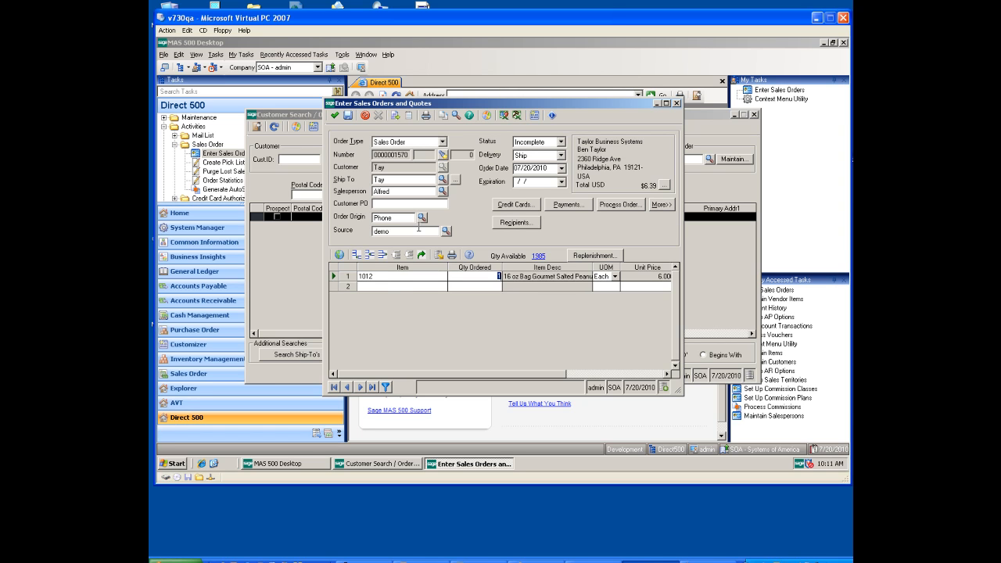
pyautogui.click(384, 287)
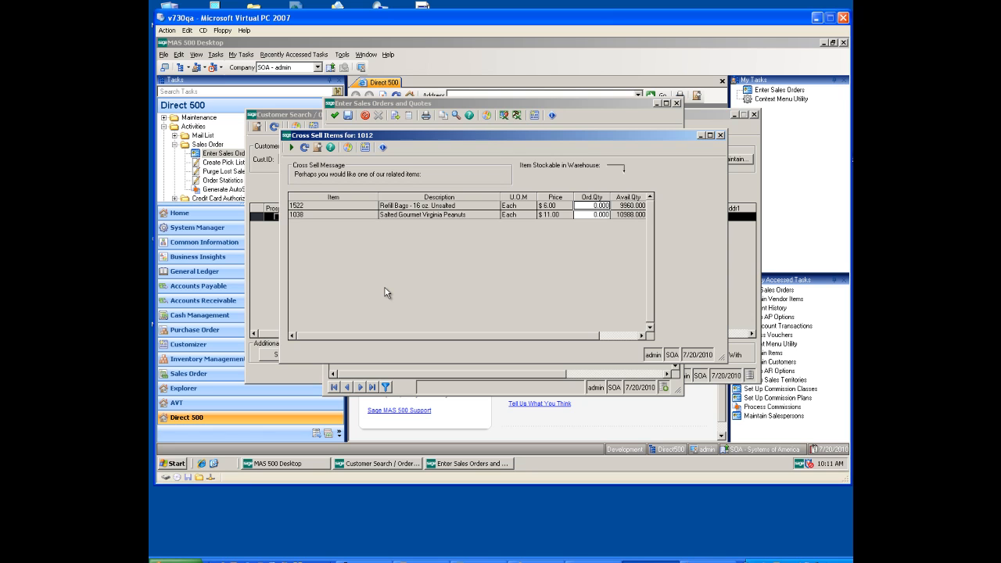
pyautogui.write('2')
pyautogui.click(291, 147)
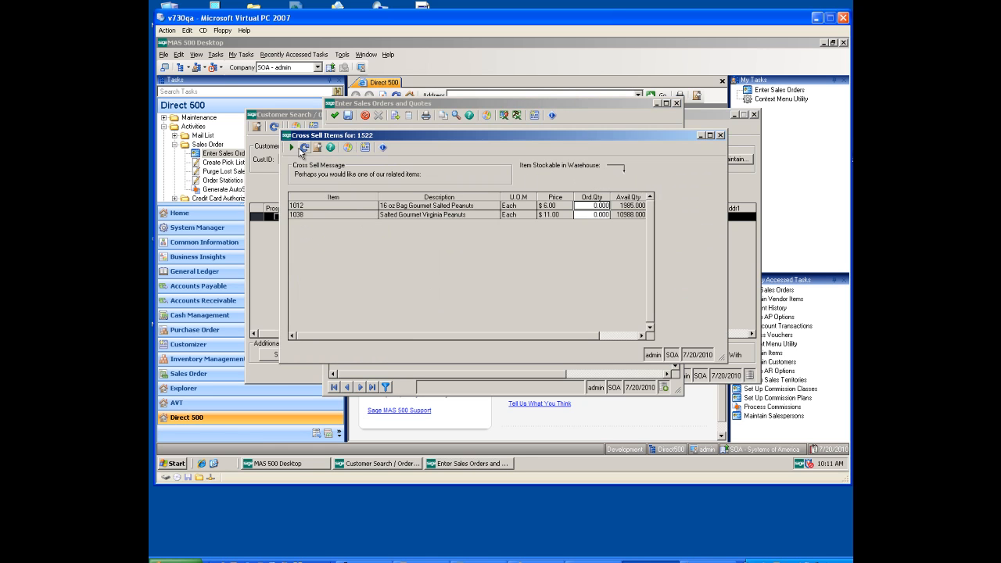
pyautogui.click(291, 147)
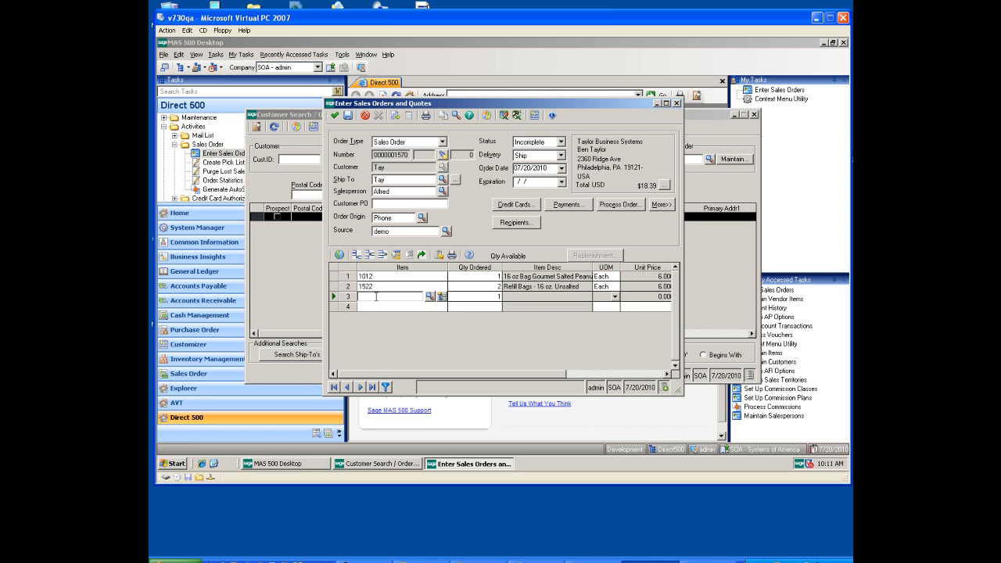
# Step: Enter item 1530 on the third line and accept the up-sell item 1585 with quantity 1 instead
pyautogui.write('1530')
pyautogui.press('Tab')
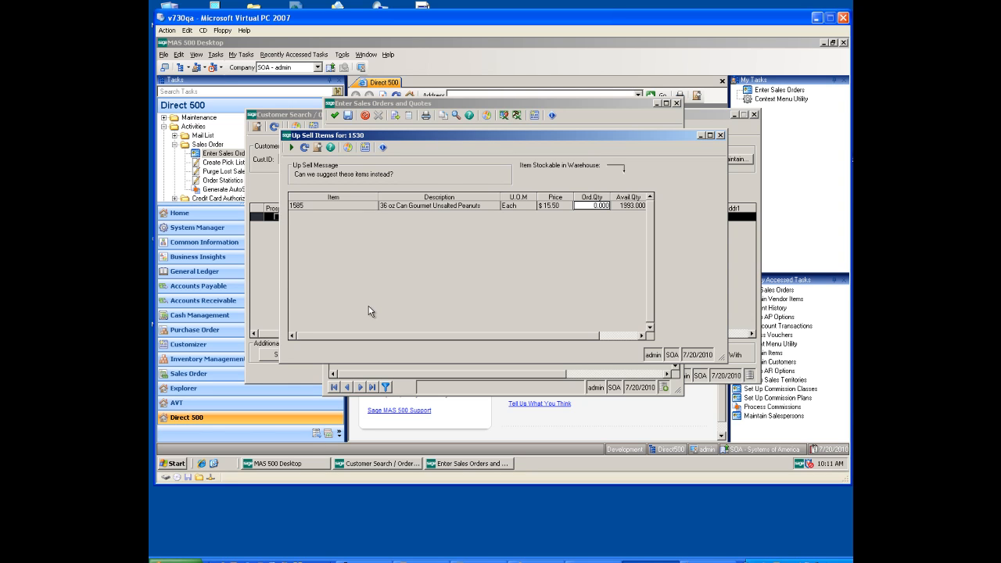
pyautogui.write('1')
pyautogui.click(292, 149)
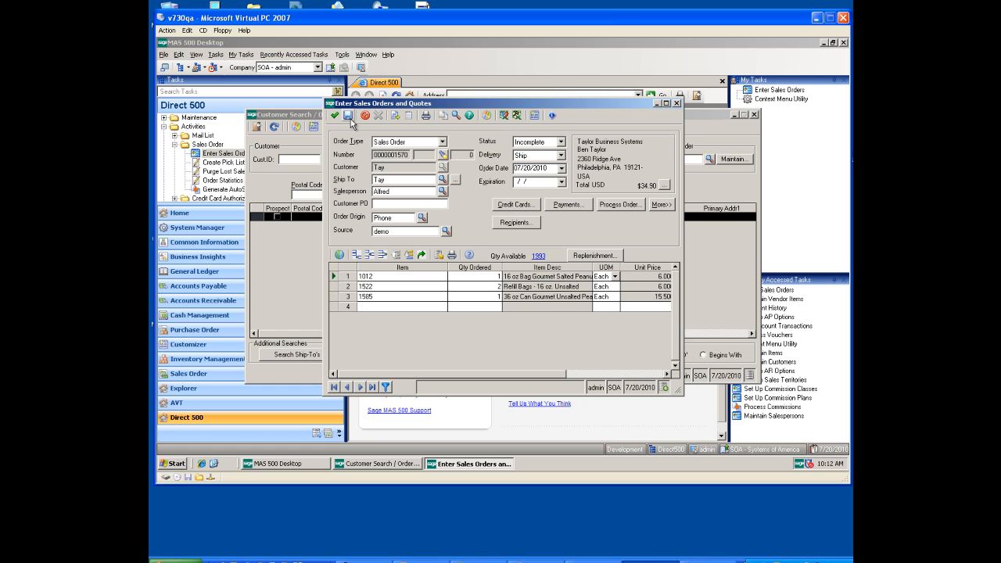
# Step: Save the cross-sell and up-sell order, review its order totals and payments, and finish it
pyautogui.click(336, 116)
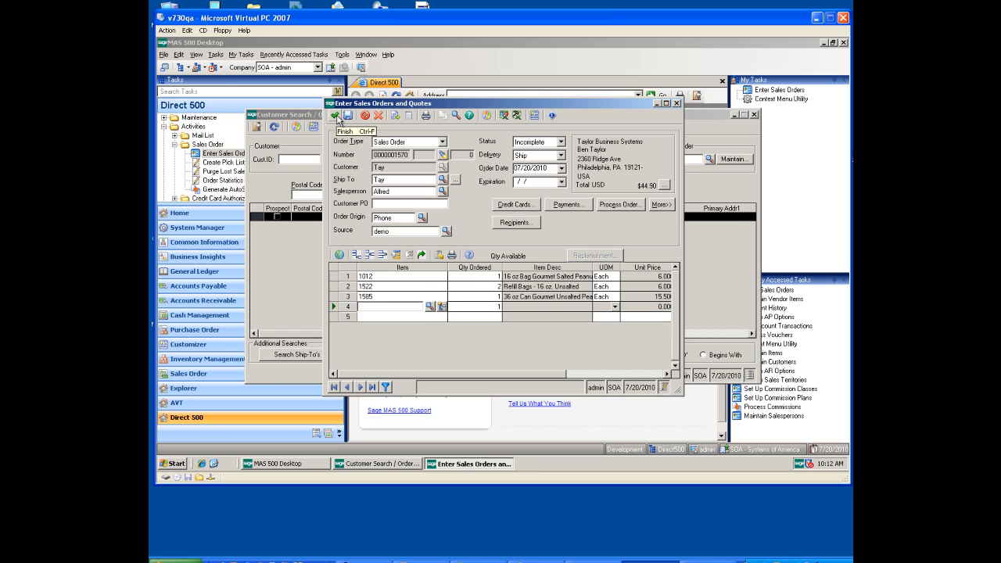
pyautogui.click(578, 207)
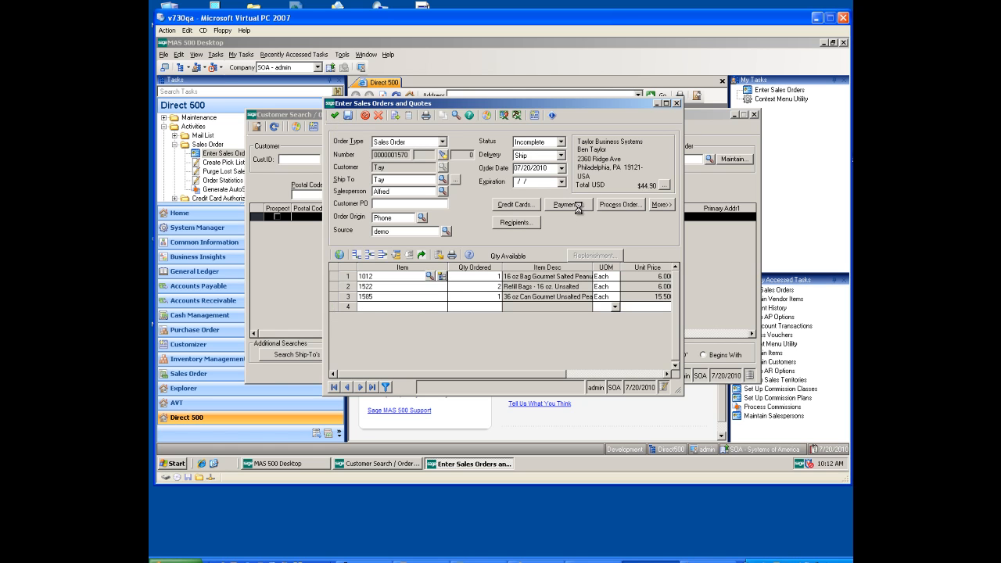
pyautogui.click(490, 272)
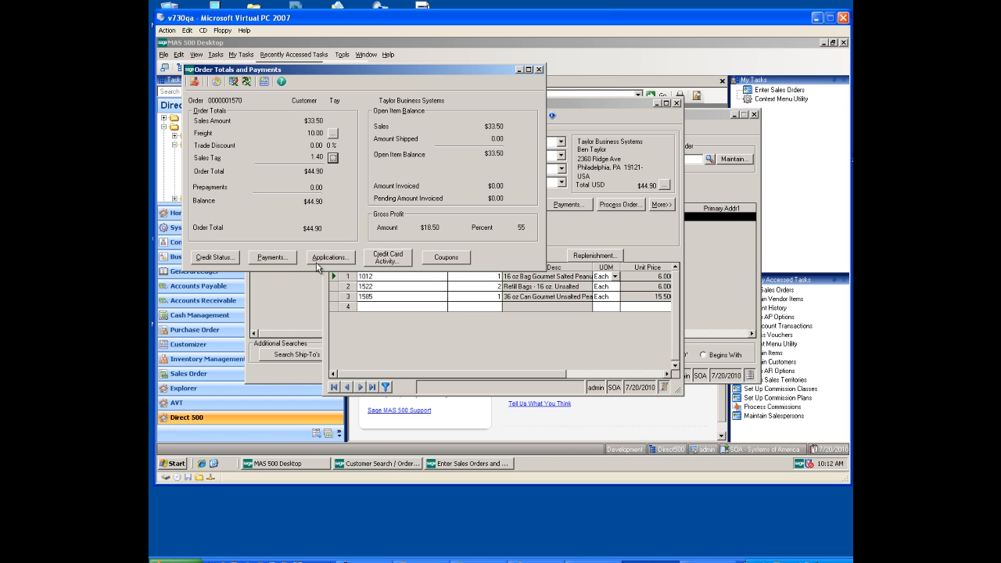
pyautogui.click(195, 81)
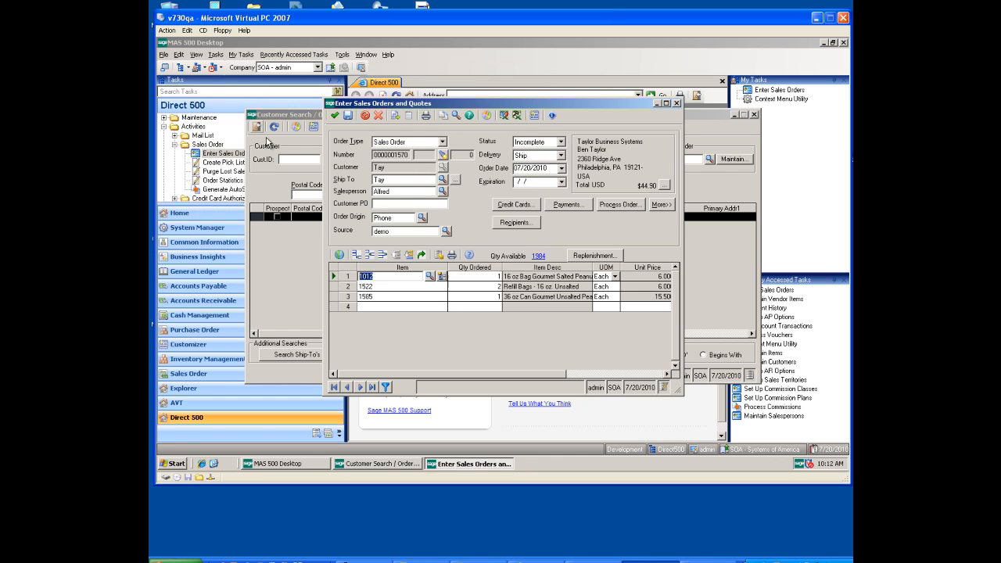
pyautogui.click(335, 115)
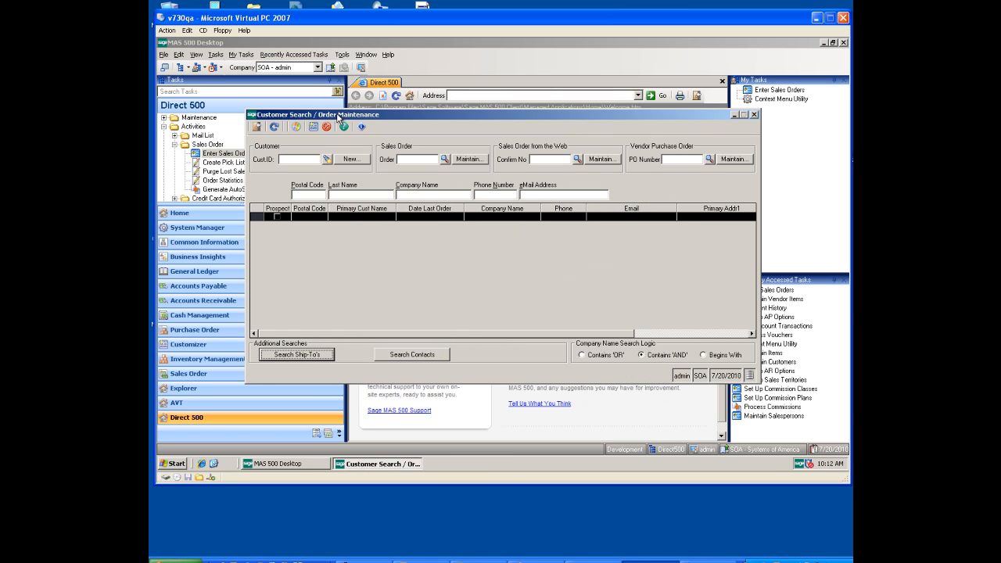
# Step: Look up Taylor Business Systems by its customer ID and start a new sales order for it
pyautogui.click(306, 158)
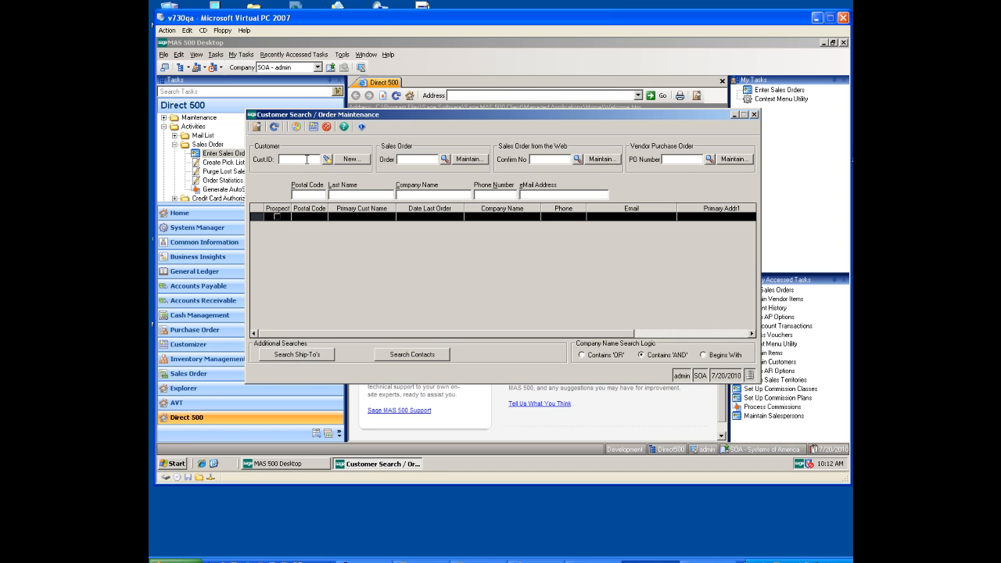
pyautogui.write('tay')
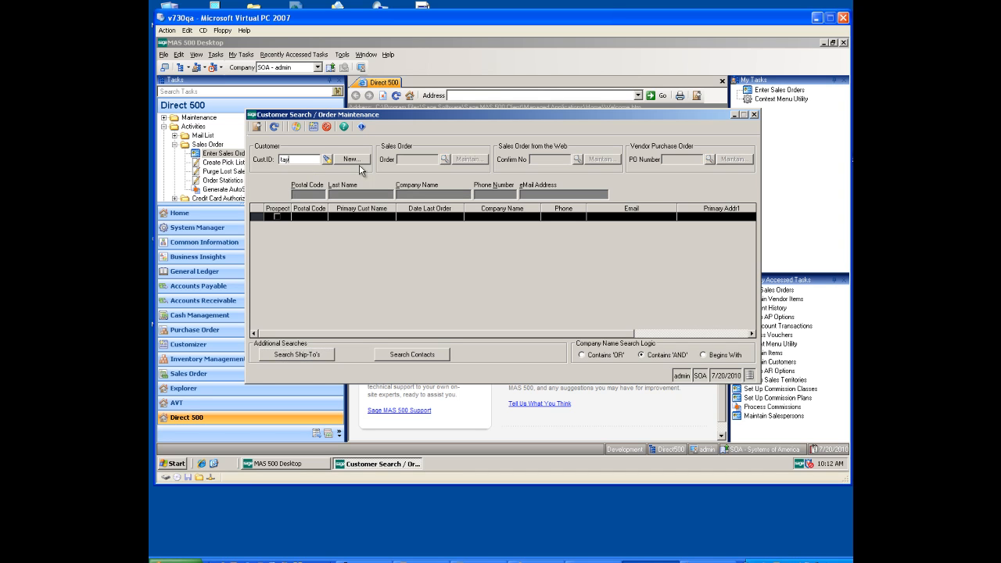
pyautogui.press('Tab')
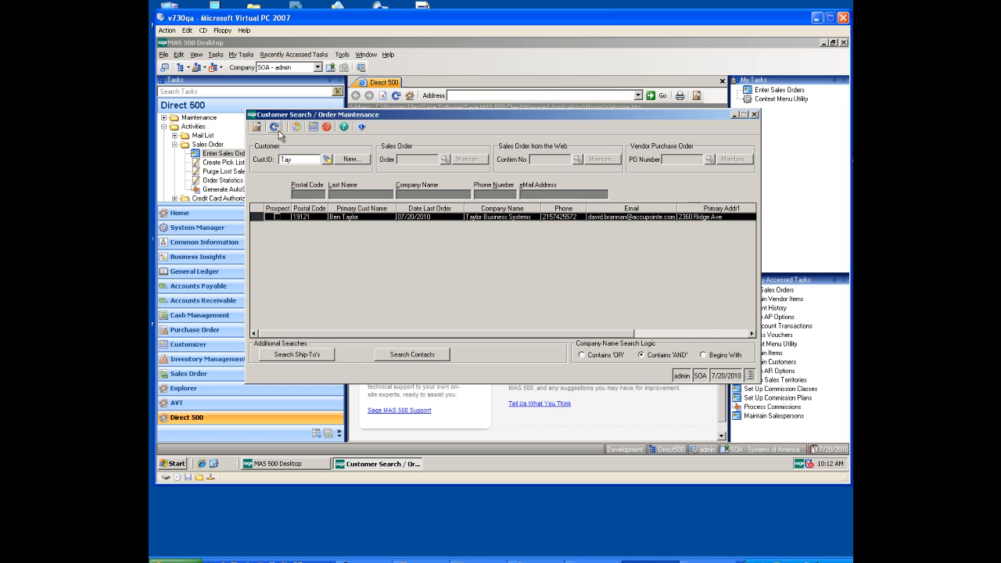
pyautogui.doubleClick(359, 217)
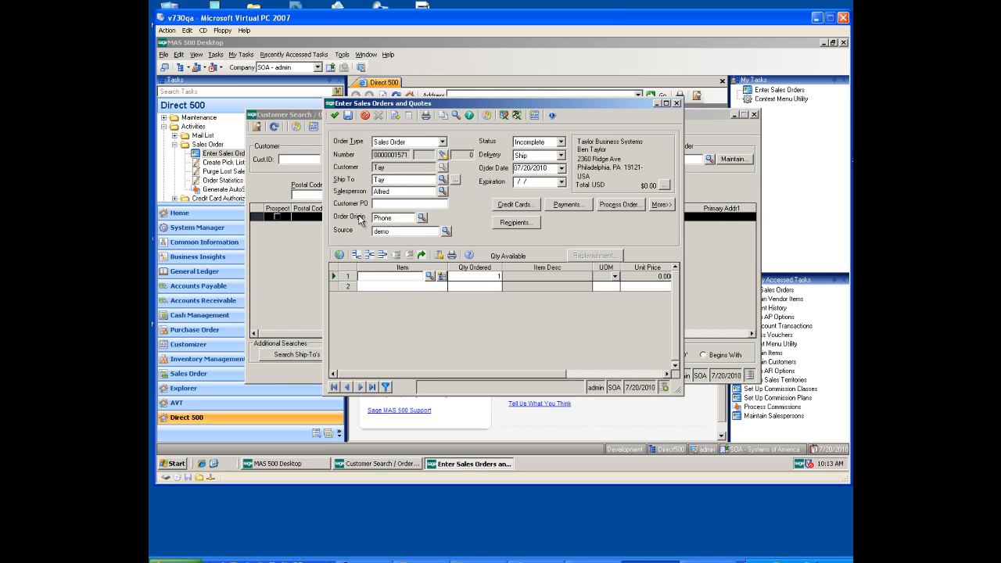
# Step: Enter items 1425, 1498 and 1810 on the first three lines of the sales order
pyautogui.write('145')
pyautogui.write('25')
pyautogui.press('Tab')
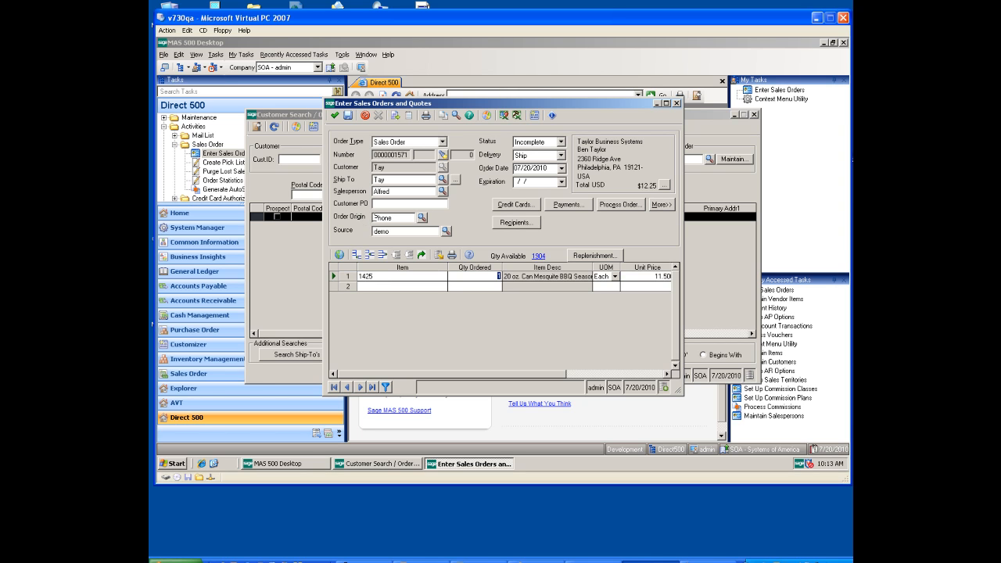
pyautogui.click(385, 285)
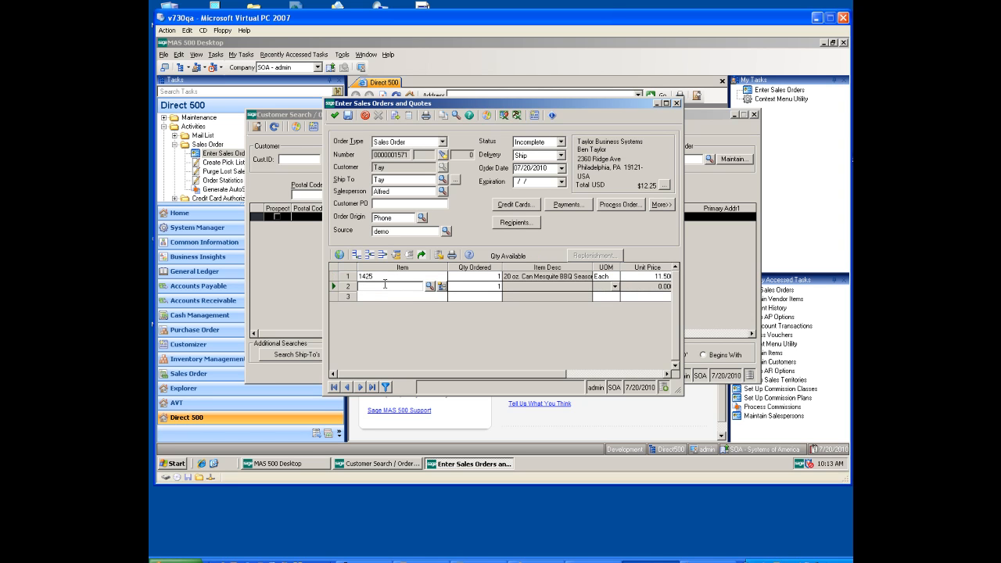
pyautogui.write('1498')
pyautogui.click(387, 297)
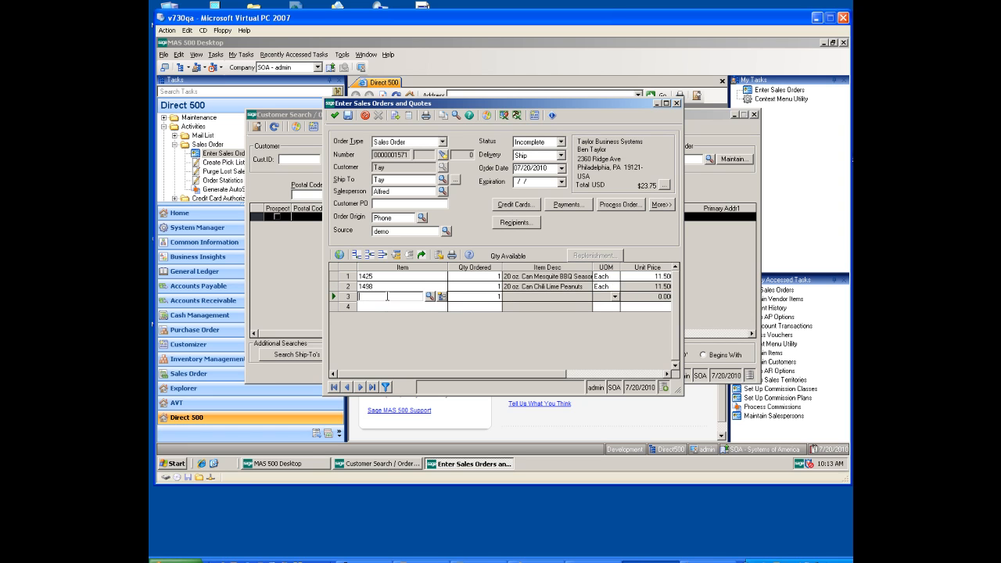
pyautogui.write('1810')
pyautogui.press('Tab')
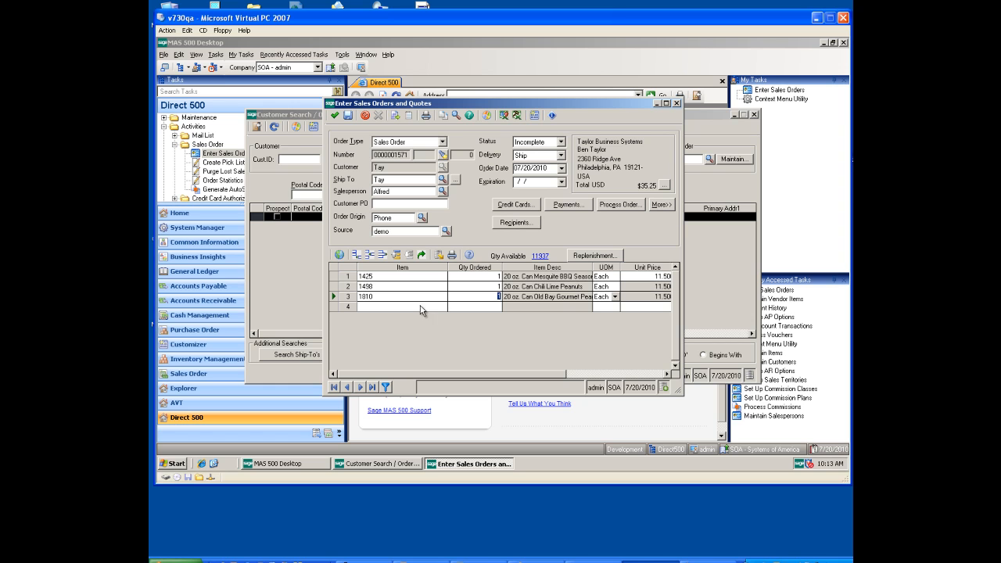
# Step: Set the quantity ordered to 10 for both item 1425 and item 1498
pyautogui.click(482, 276)
pyautogui.write('10')
pyautogui.press('Tab')
pyautogui.click(331, 287)
pyautogui.click(482, 286)
pyautogui.write('10')
pyautogui.press('Tab')
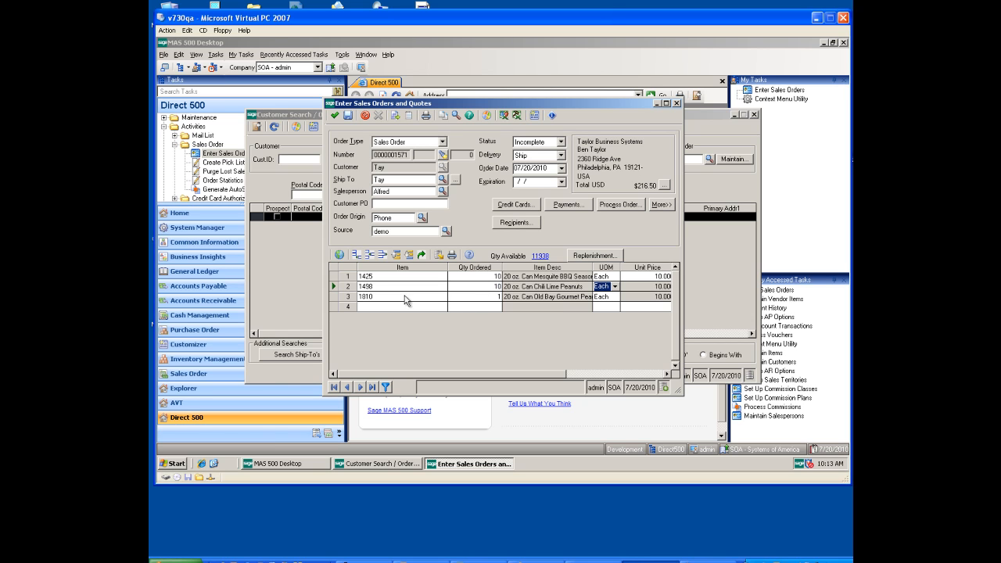
pyautogui.press('Down')
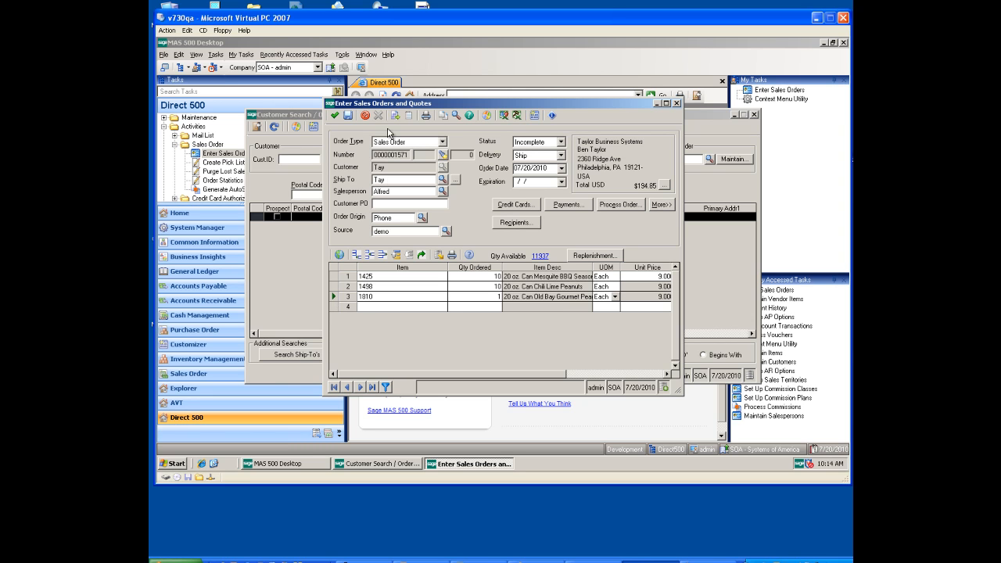
# Step: Save and finish the sales order containing items 1425, 1498 and 1810
pyautogui.click(350, 121)
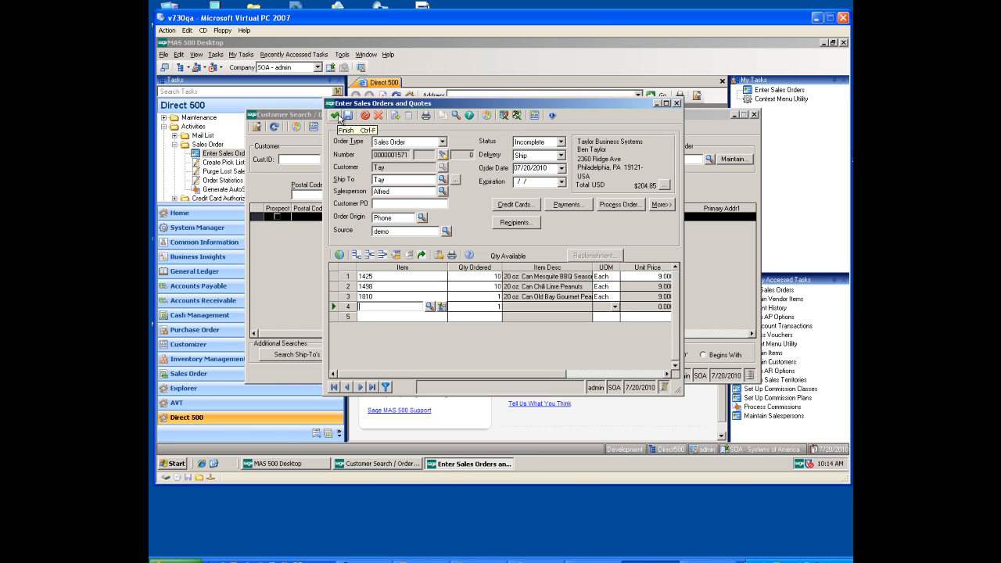
pyautogui.click(336, 116)
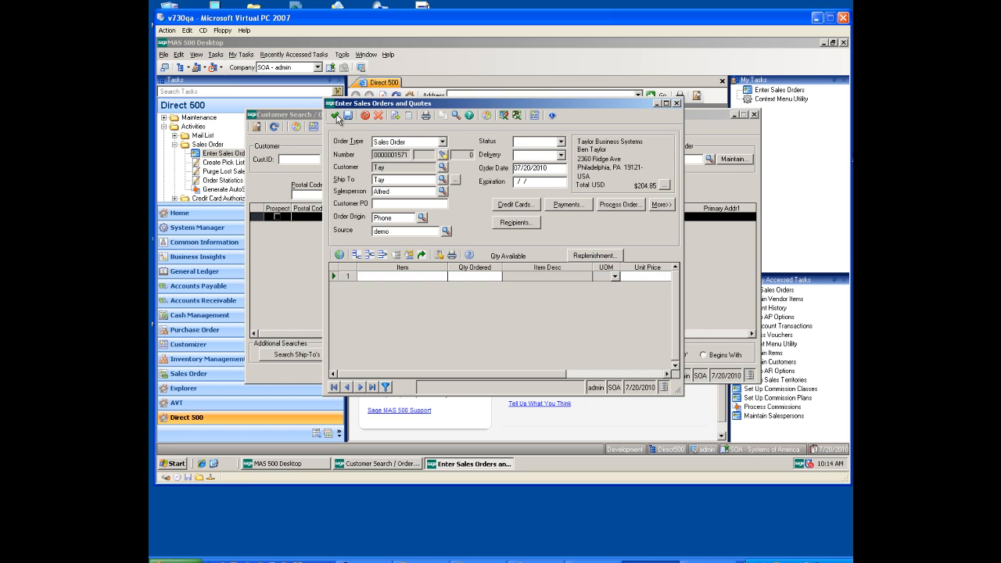
pyautogui.moveTo(337, 115); pyautogui.dragTo(338, 112)
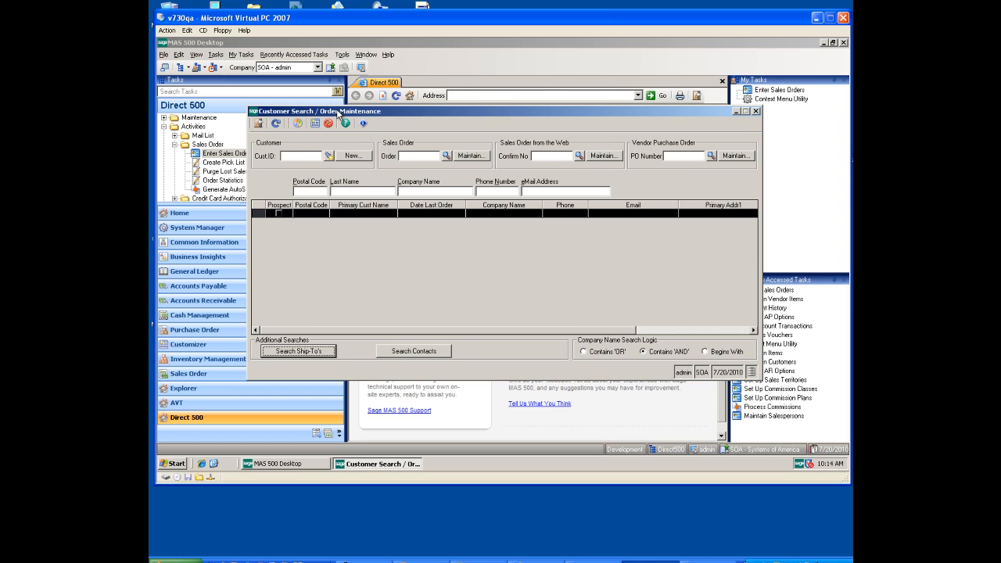